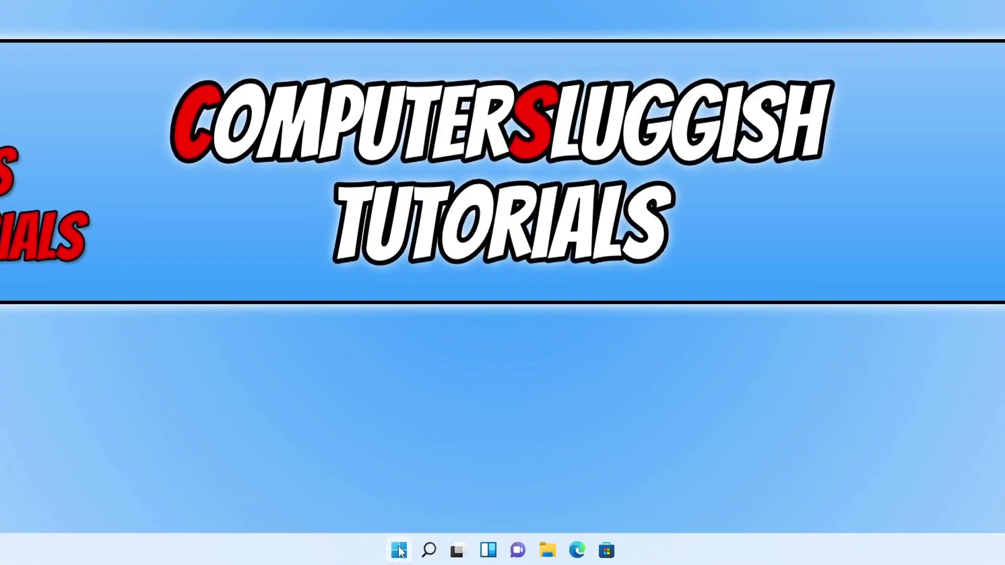
Open Settings from the Start quick menu and go to Apps > Optional features
right_click(399, 550)
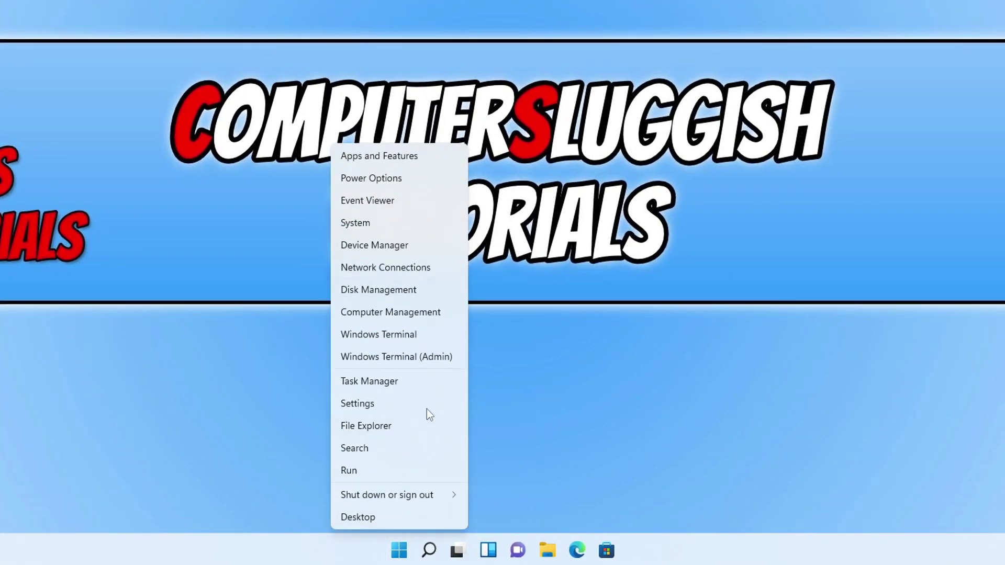
click(427, 406)
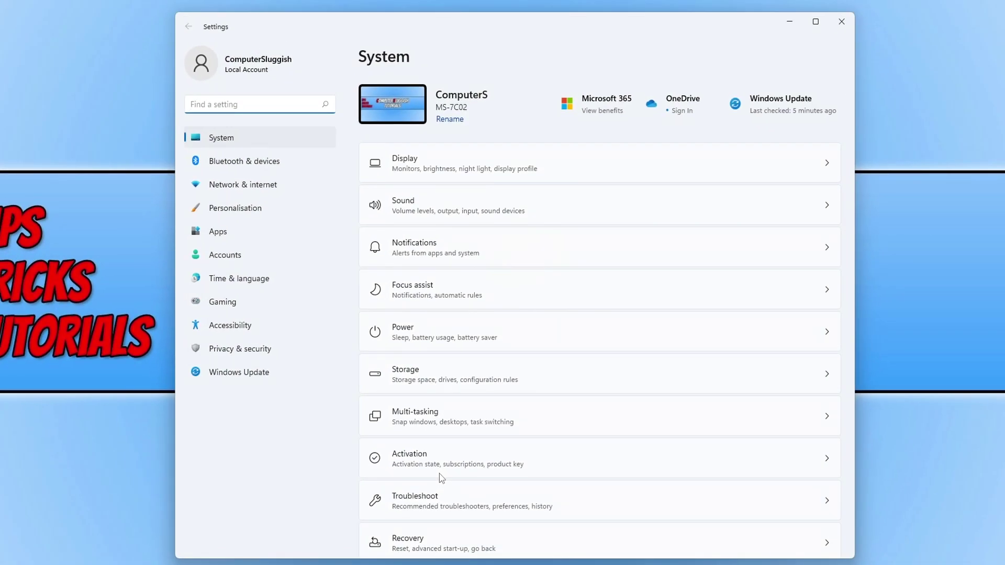
click(287, 229)
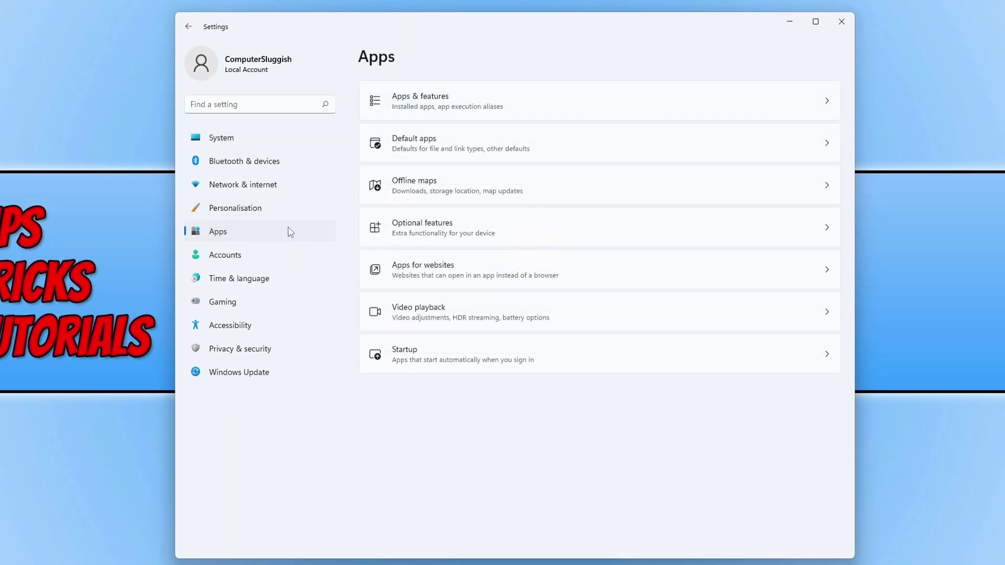
click(521, 228)
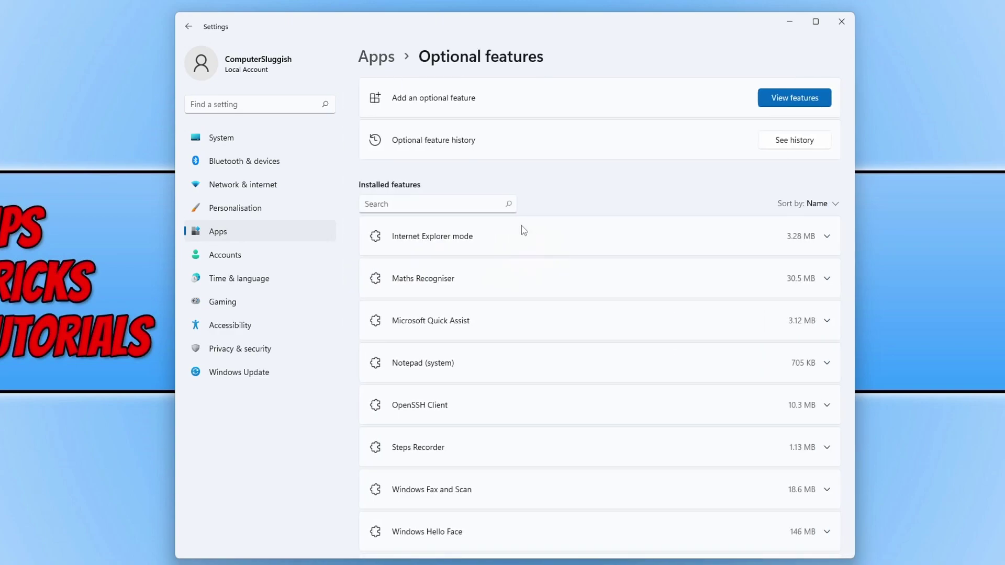
Select Wireless Display in View features, review its description, and install it
click(778, 100)
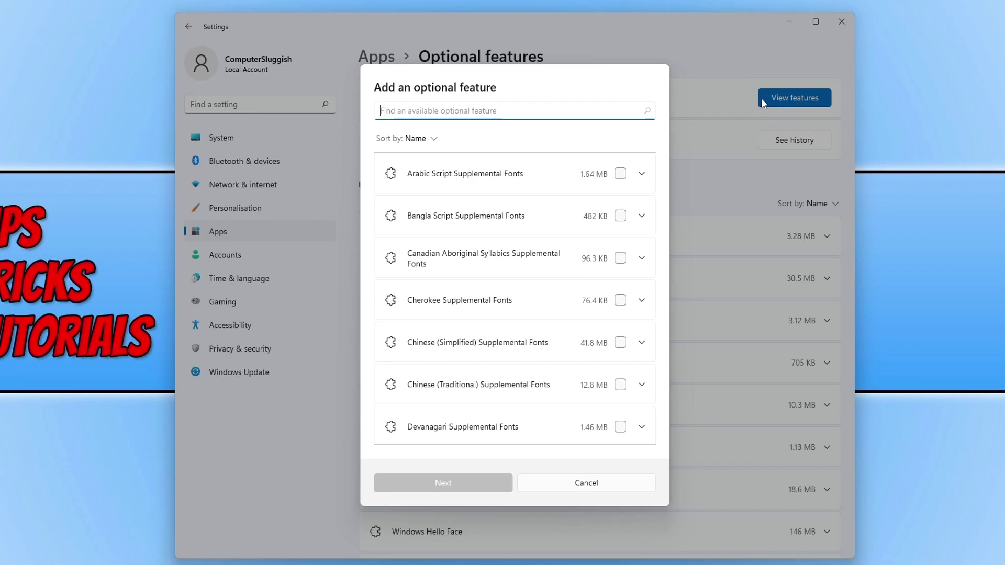
mouse_move(666, 169)
drag(668, 169, 671, 424)
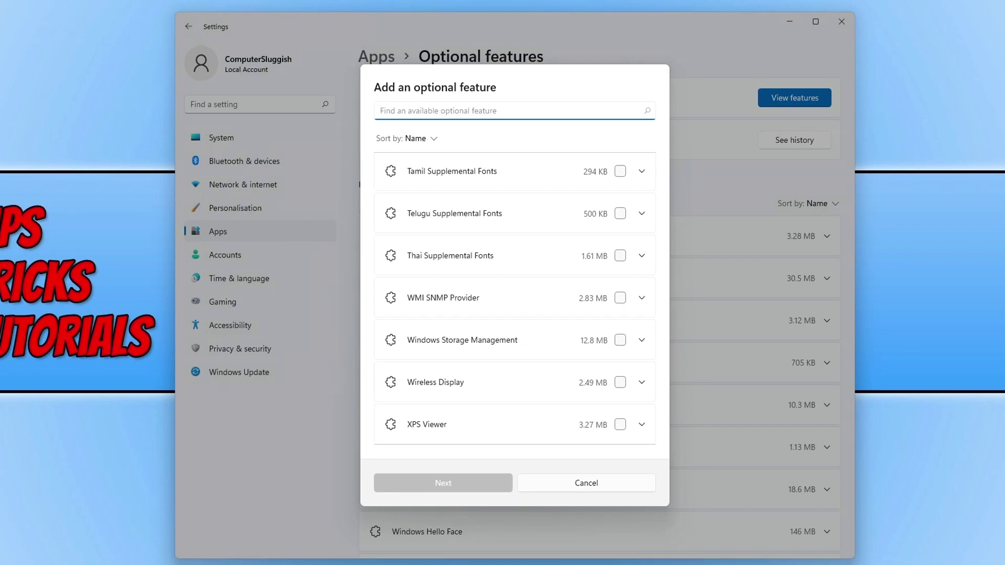
click(620, 382)
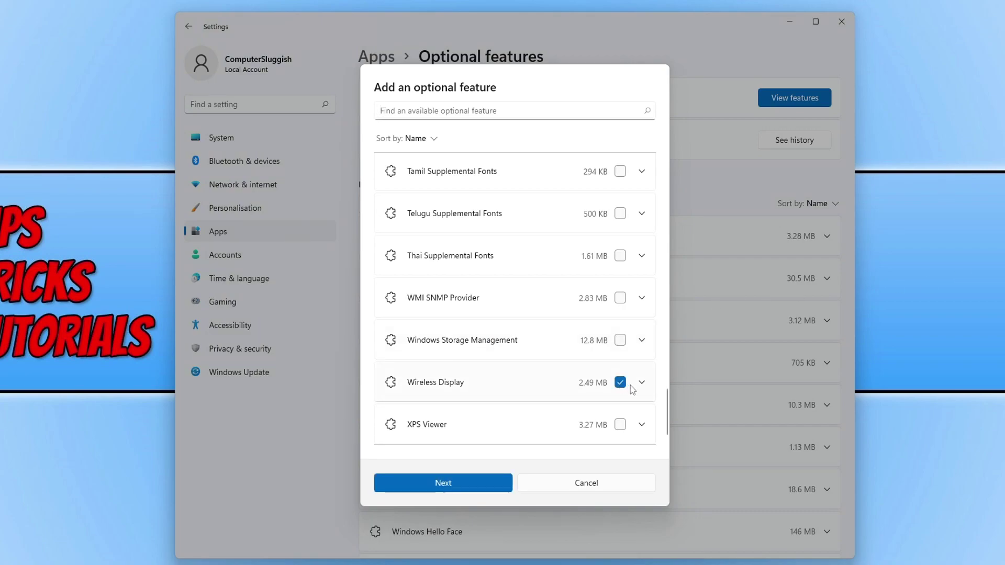
click(641, 385)
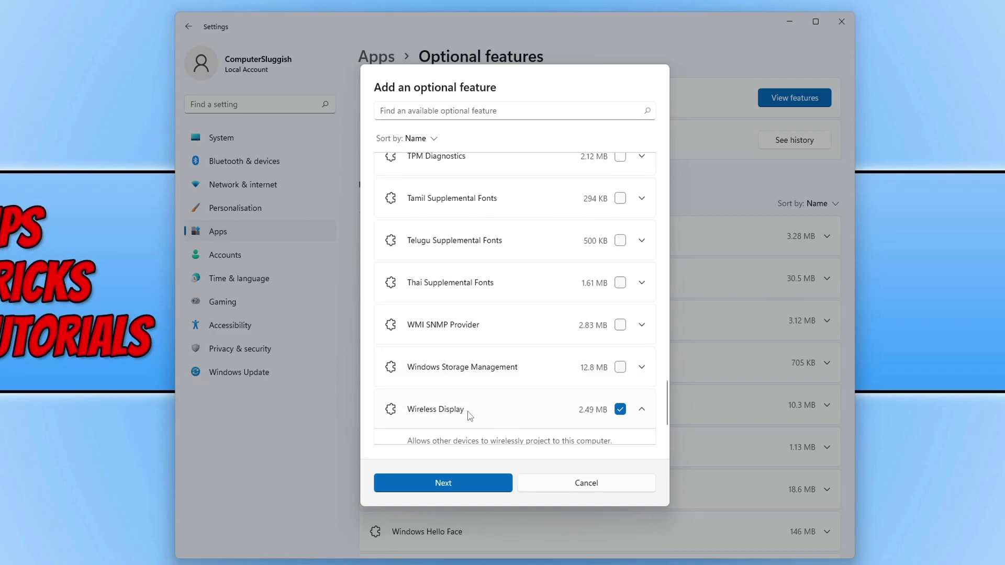
scroll(505, 382, down, 1)
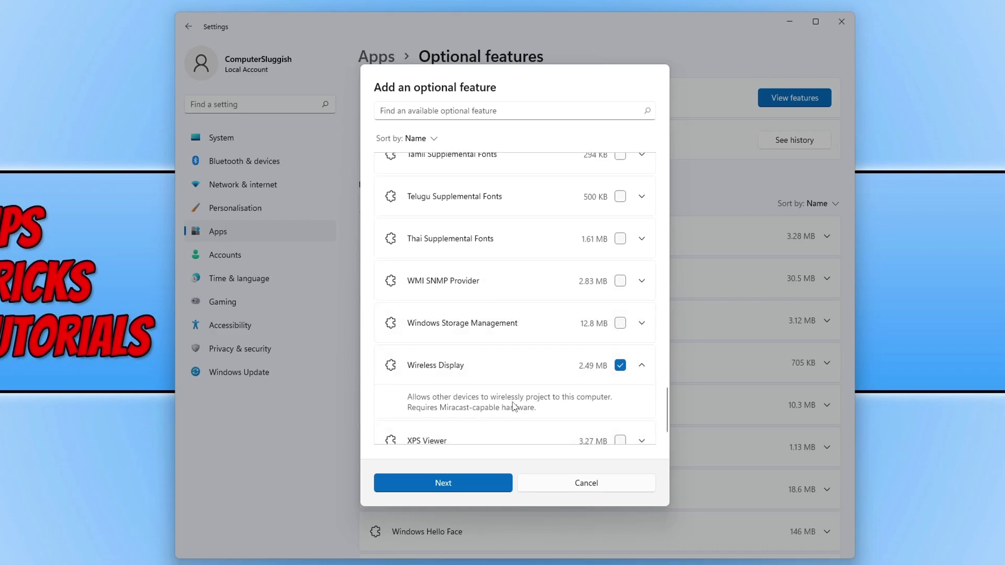
mouse_move(435, 409)
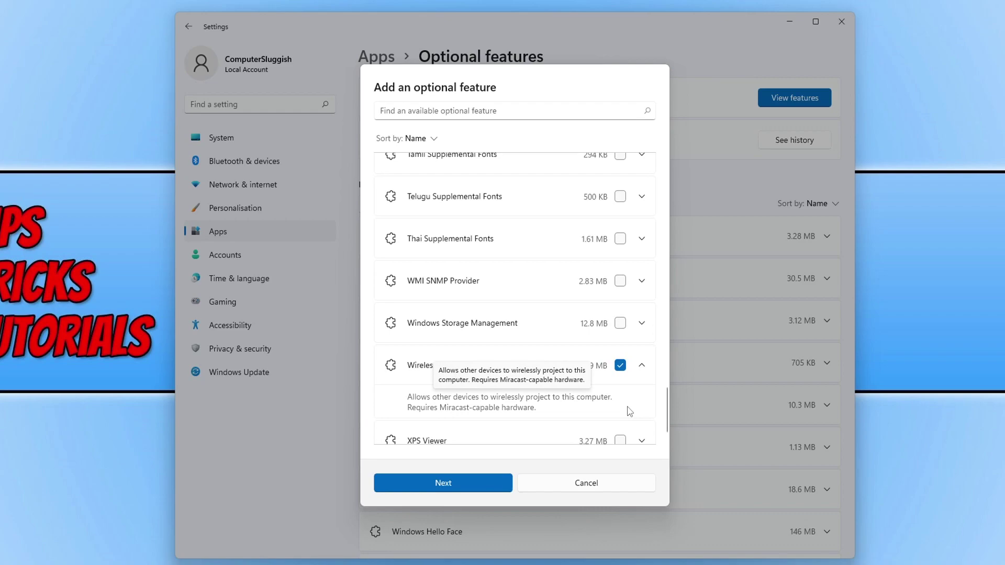
click(473, 487)
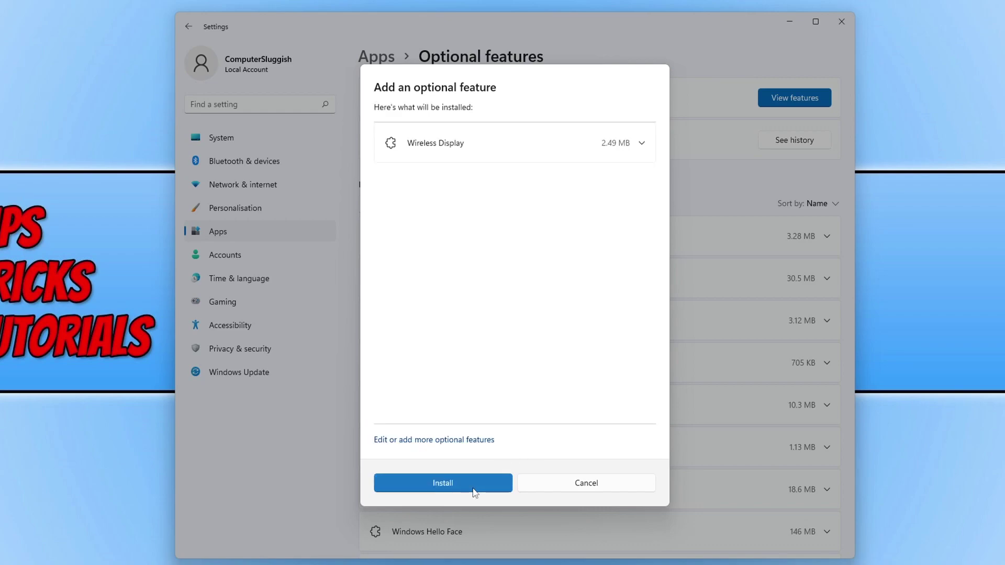
click(474, 484)
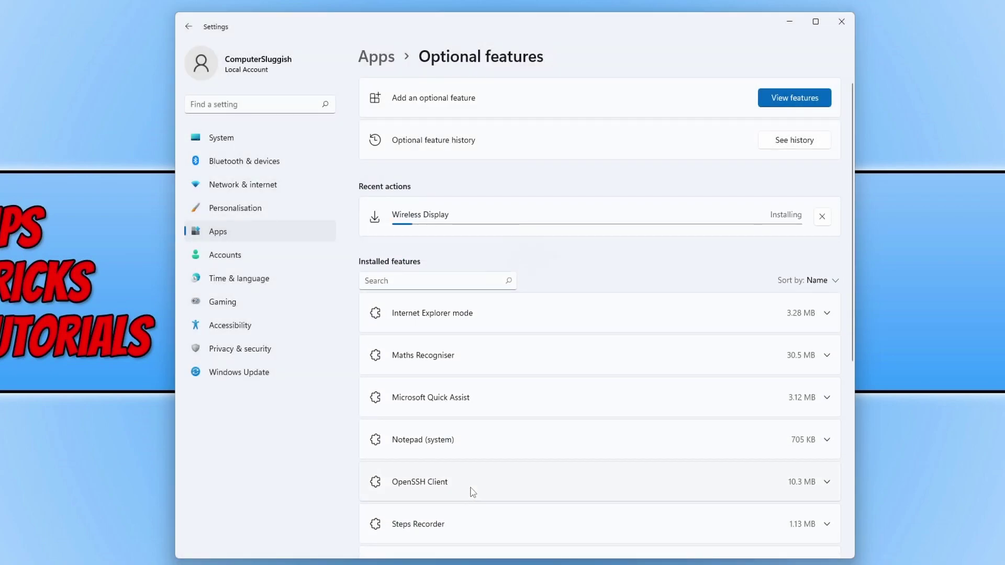